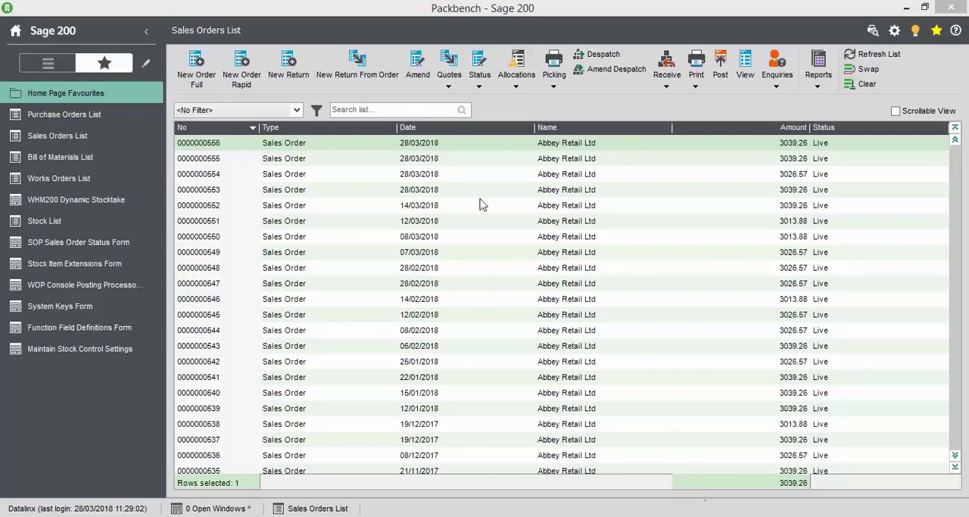
- Inspect the batch allocation of the Paint White Gloss line in the newest sales order and close the order, accepting its confirmation
double_click(235, 144)
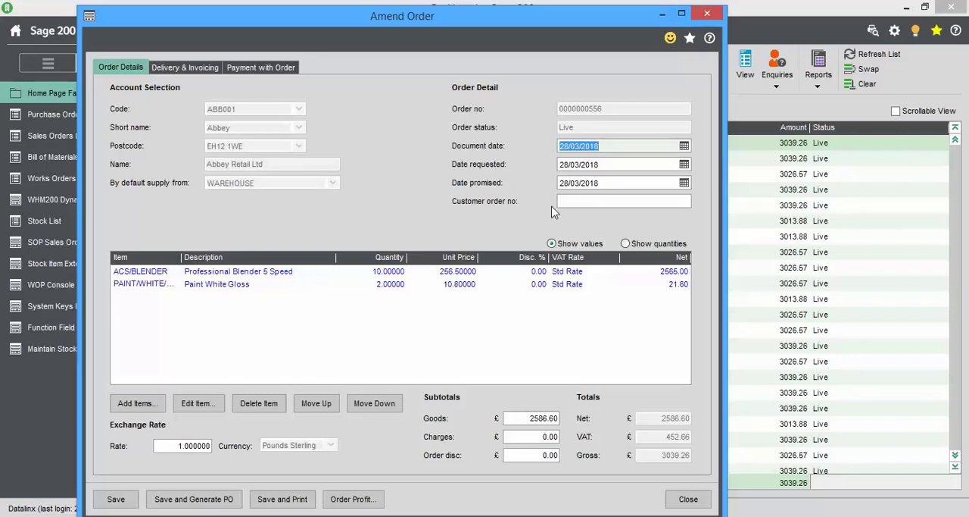
left_click(143, 283)
double_click(143, 283)
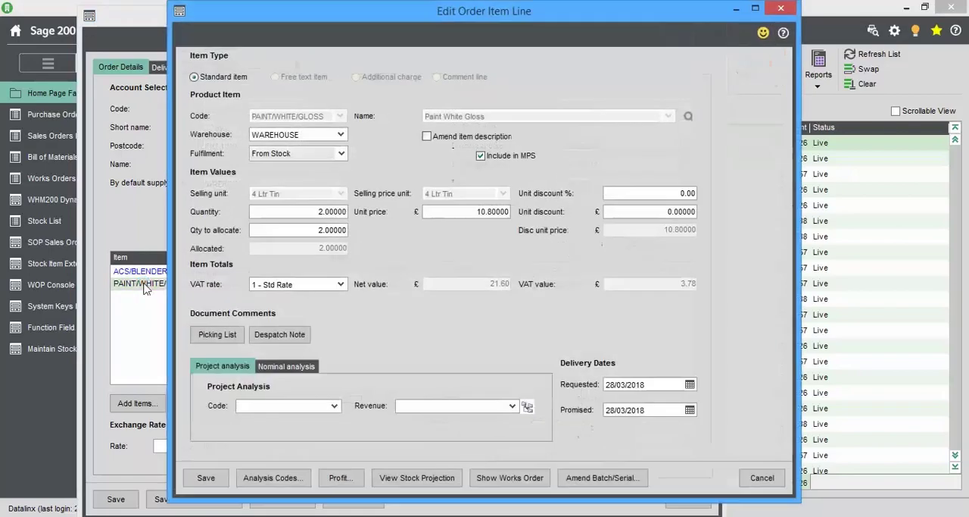
left_click(610, 479)
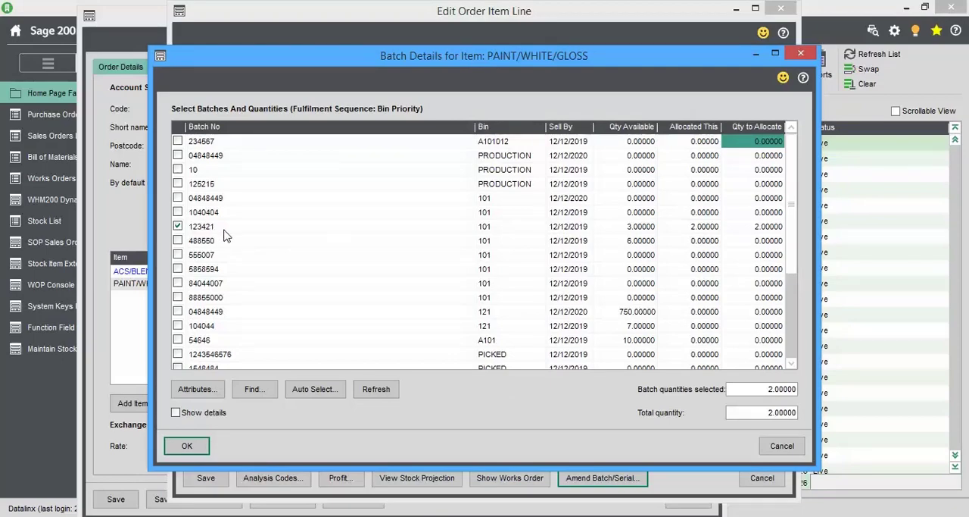
left_click(193, 445)
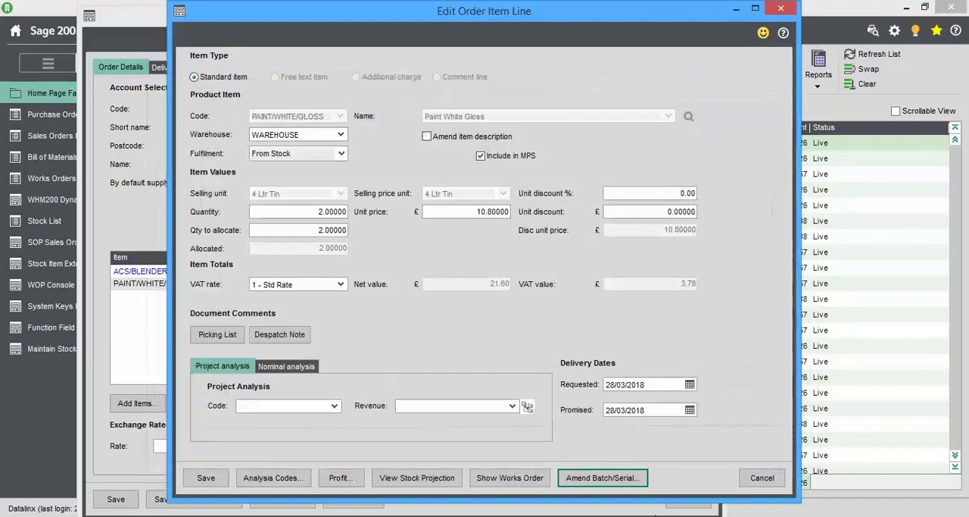
left_click(771, 479)
left_click(482, 319)
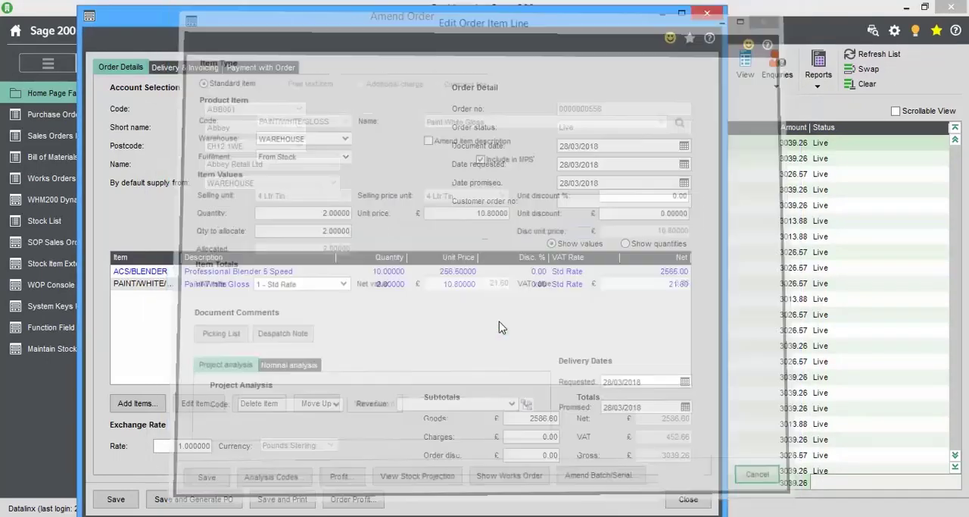
left_click(663, 485)
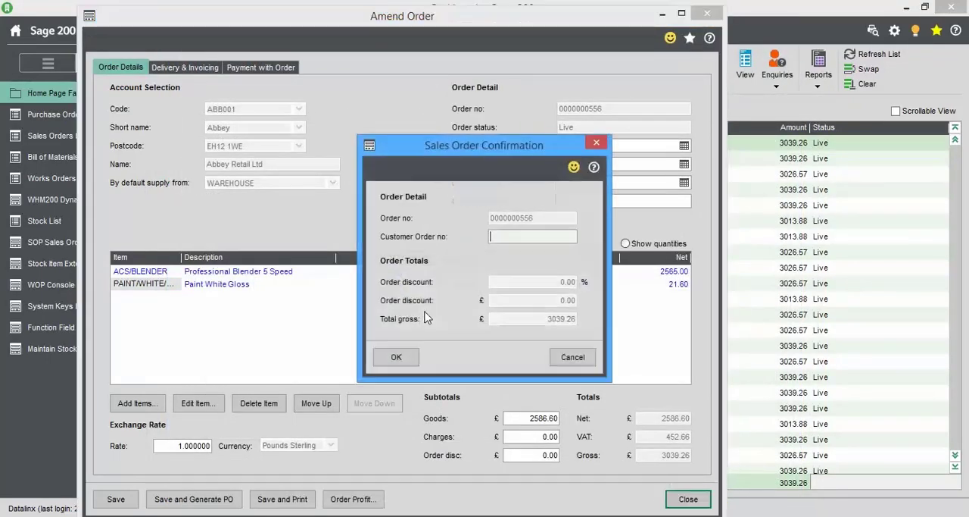
left_click(397, 358)
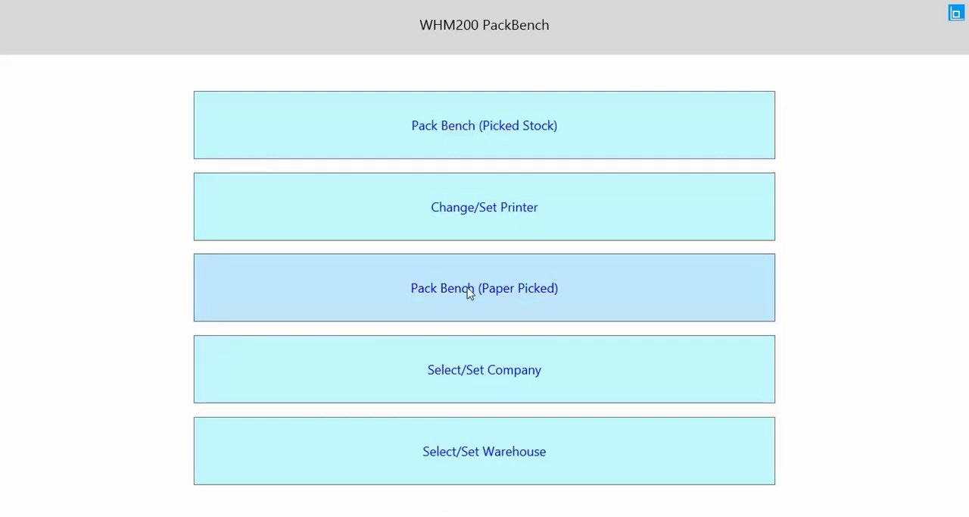
- Switch to WHM200 PackBench and start paper-picked packing by sales order for the last Abbey order in the list
left_click(470, 294)
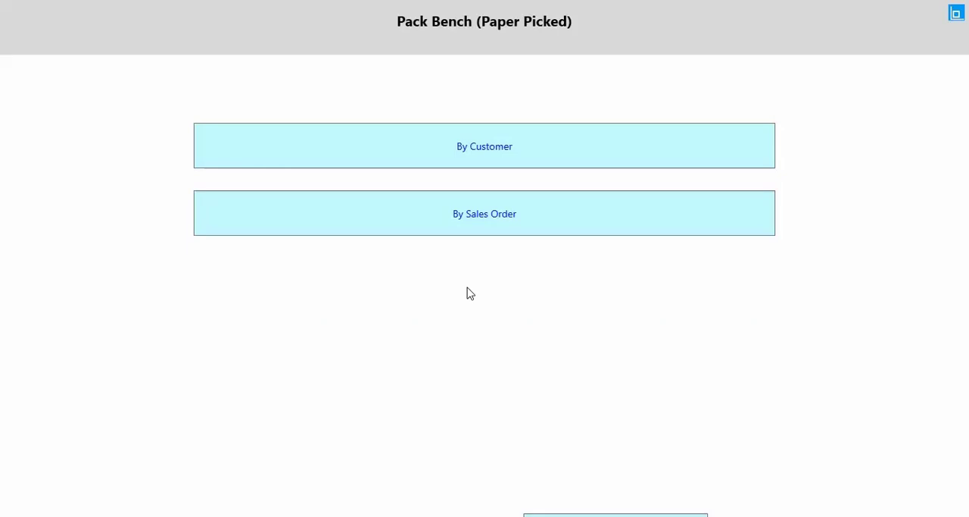
left_click(452, 232)
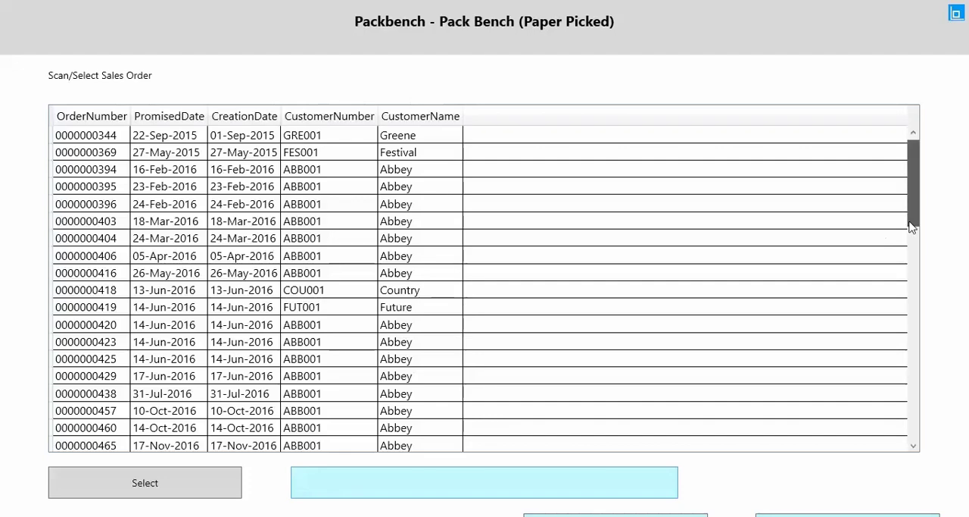
left_click_drag(912, 204, 899, 450)
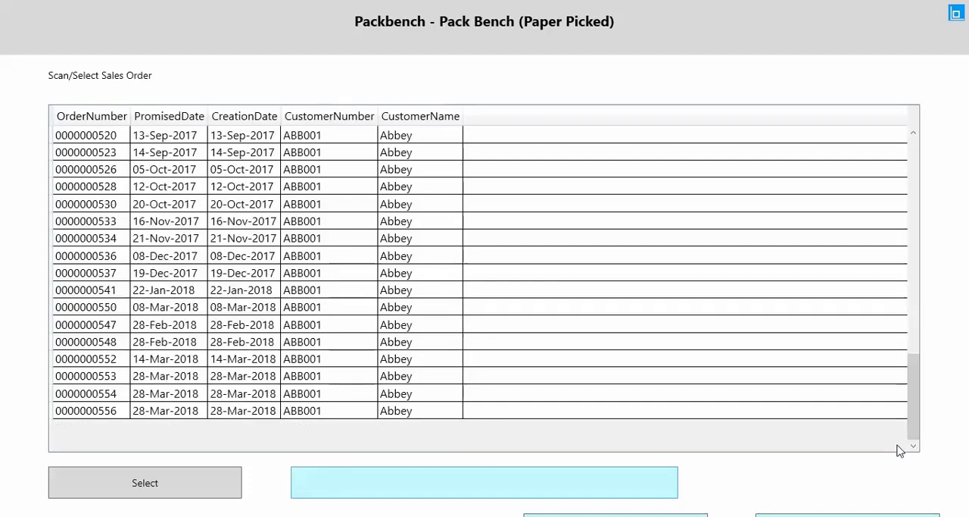
left_click(73, 413)
left_click(126, 491)
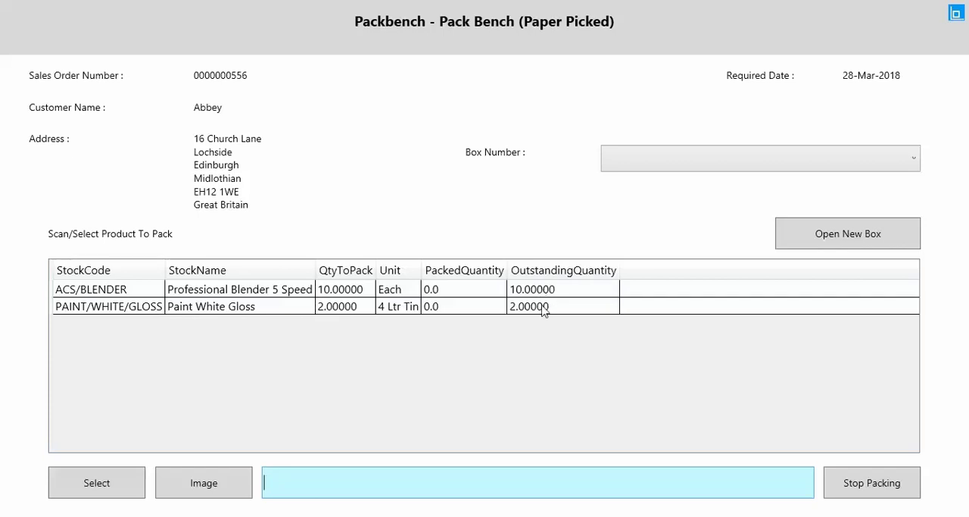
- Open a new box for the order and choose medium box 1 as the packing box
left_click(838, 230)
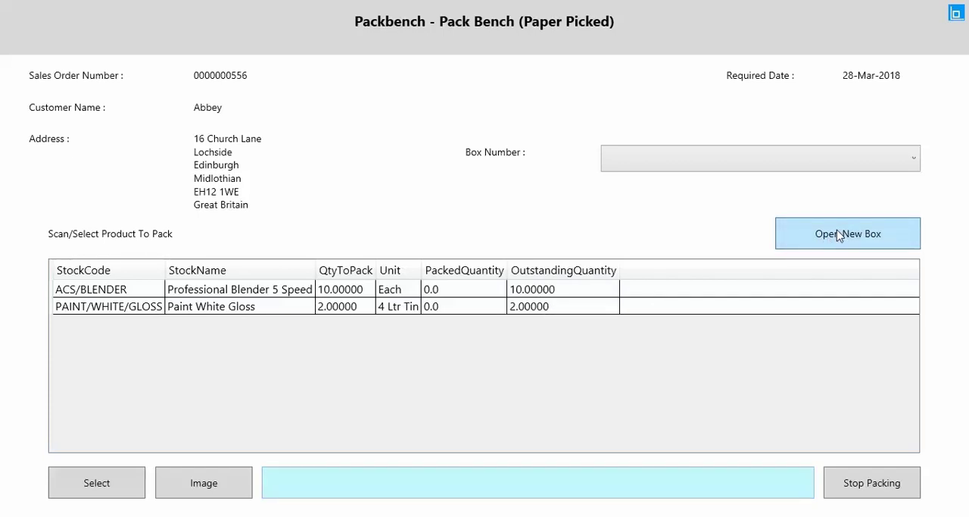
left_click(837, 234)
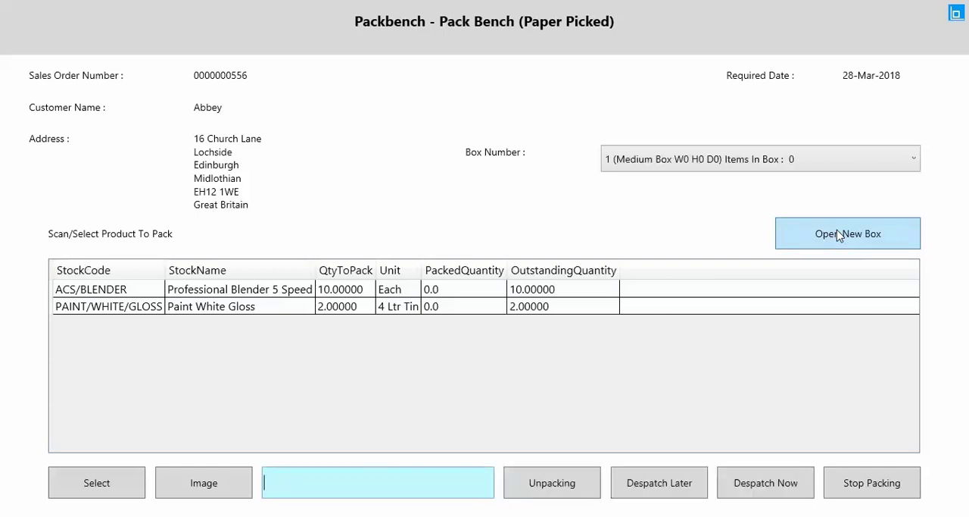
left_click(647, 173)
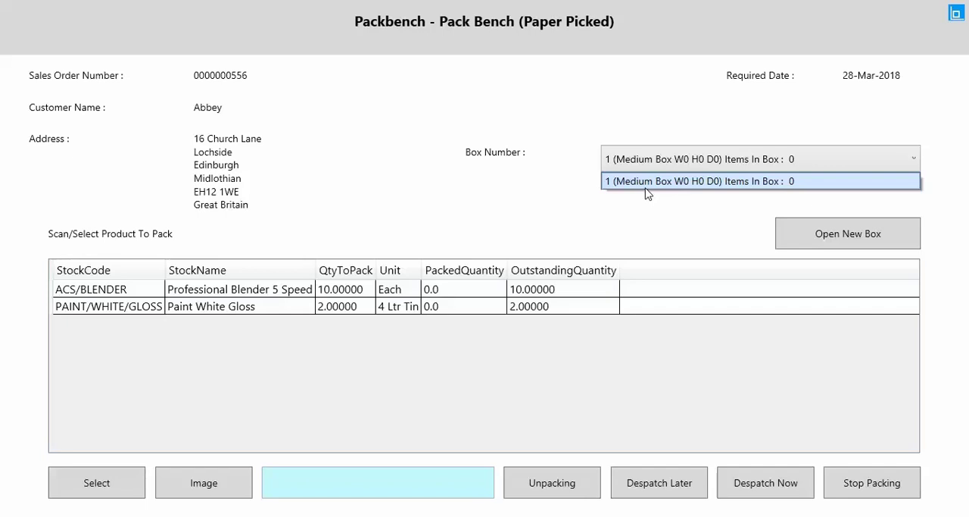
left_click(646, 186)
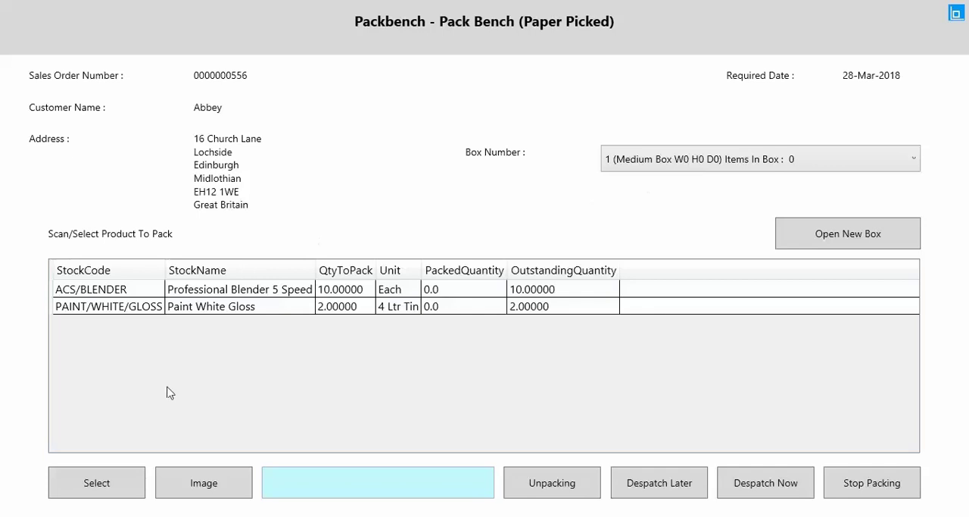
- Pack a quantity of 5 of the ACS/BLENDER item into box 1, accepting its product image
left_click(125, 292)
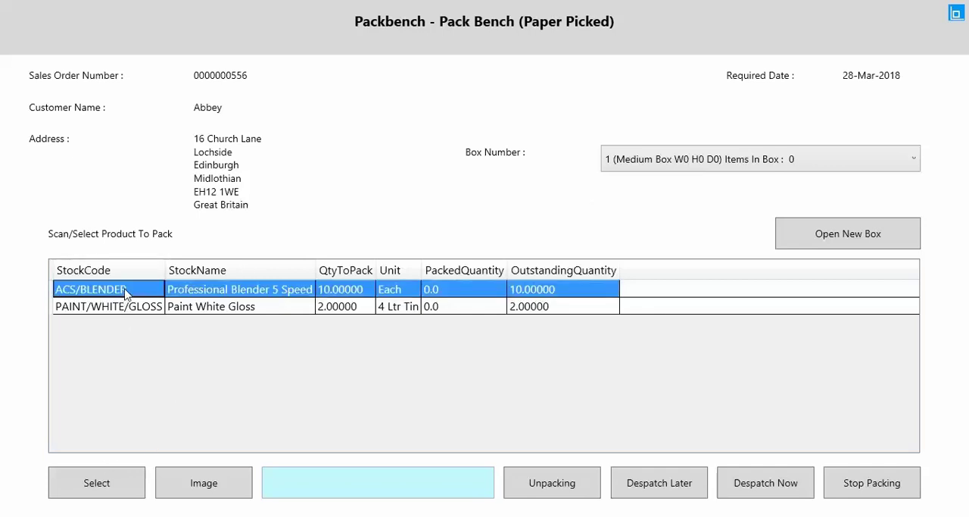
left_click(95, 486)
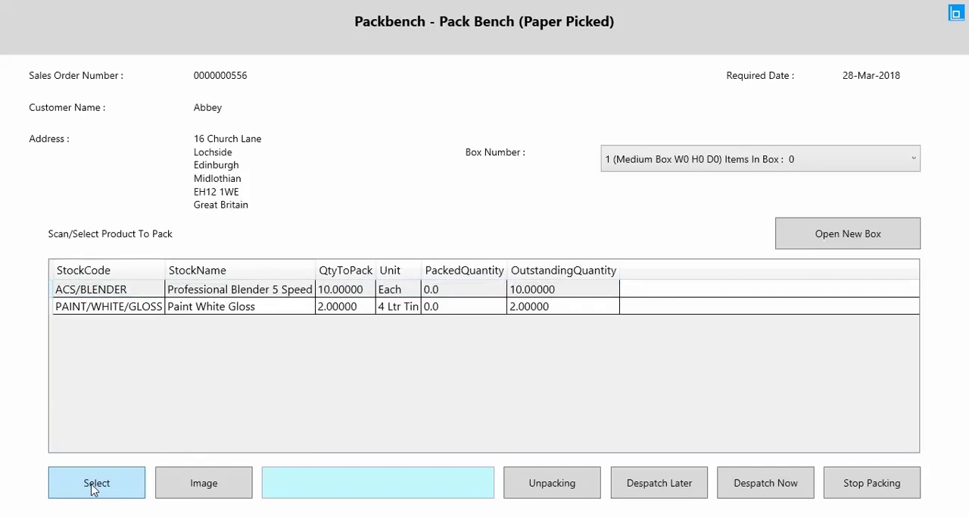
left_click(94, 487)
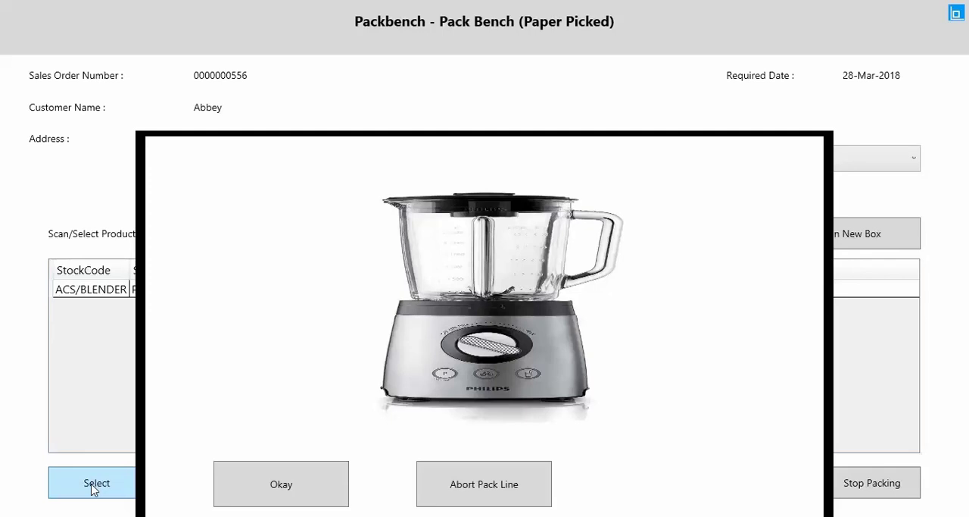
left_click(274, 490)
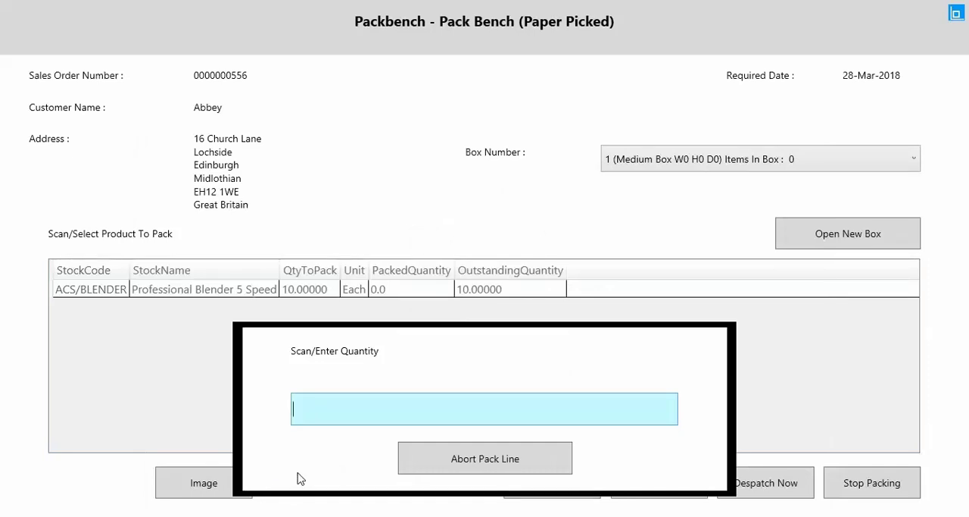
type("5")
key("Return")
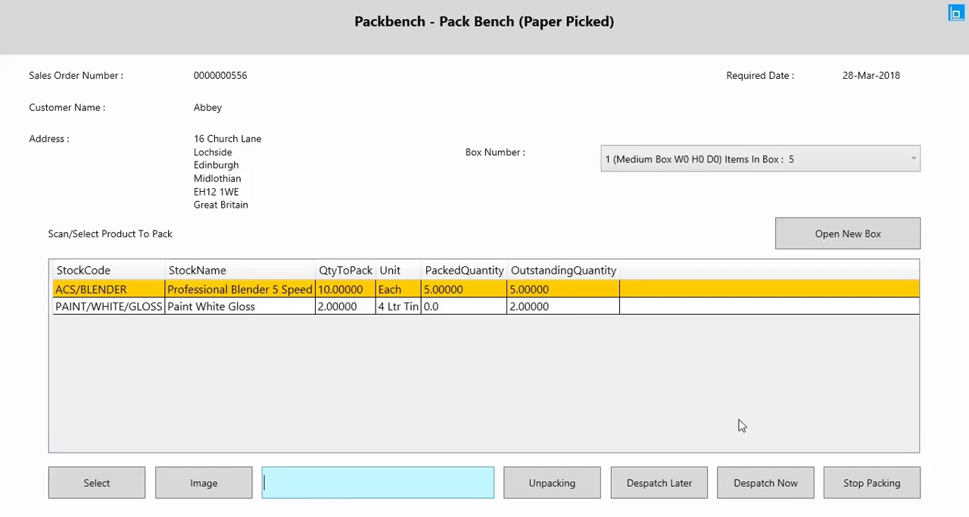
- Open two more medium boxes for the order and choose box 2 as the packing box
left_click(811, 238)
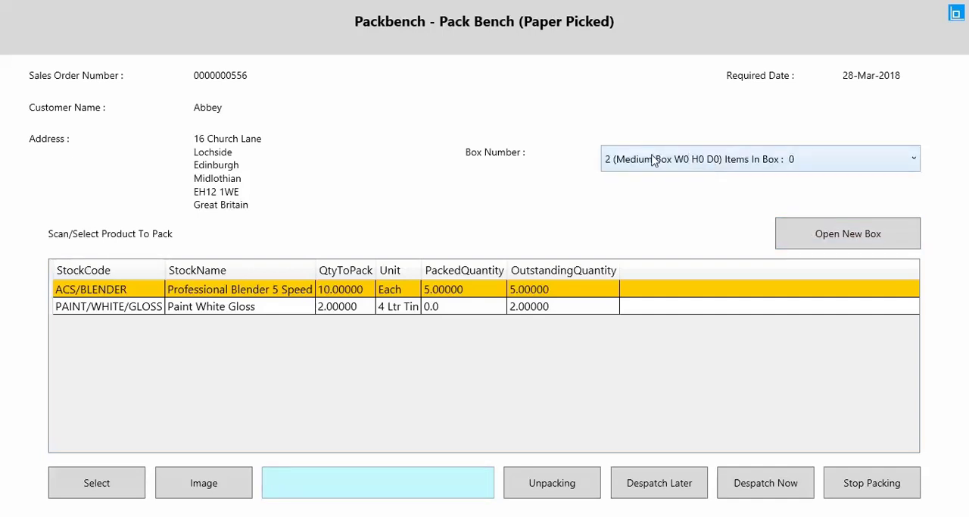
left_click(625, 162)
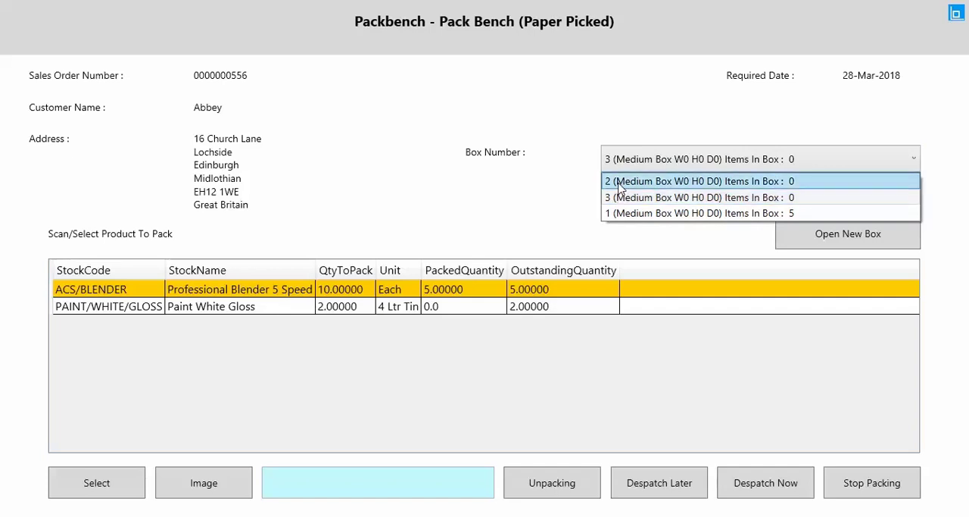
left_click(620, 186)
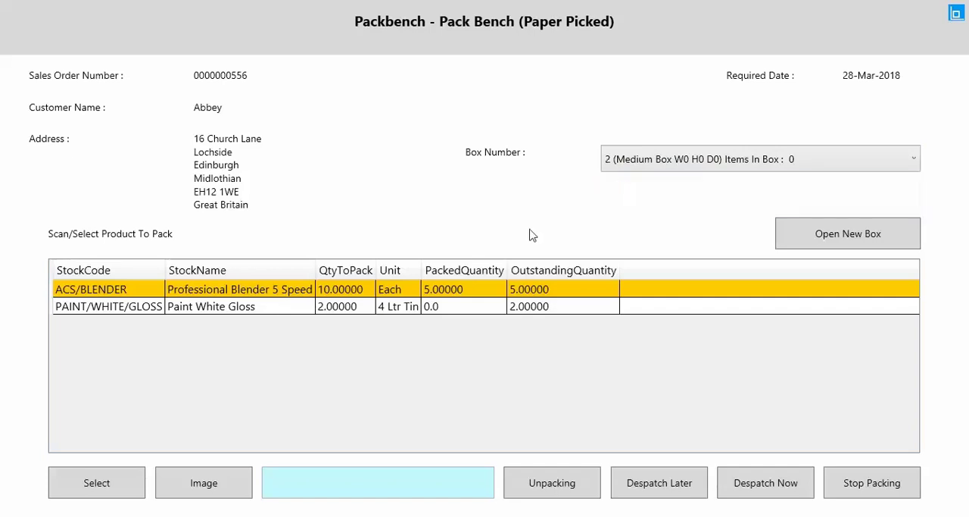
- Pack the remaining 5 of the ACS/BLENDER item into box 2
left_click(215, 295)
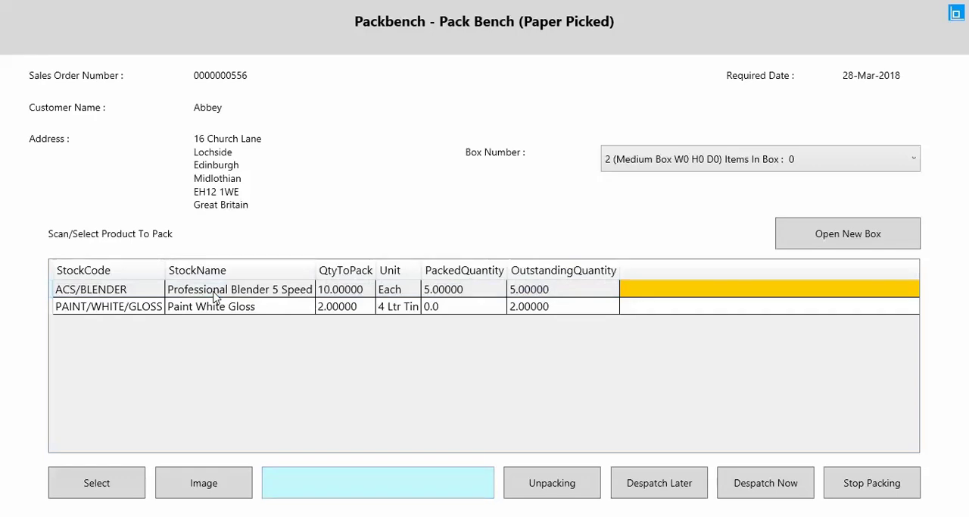
left_click(97, 483)
left_click(280, 485)
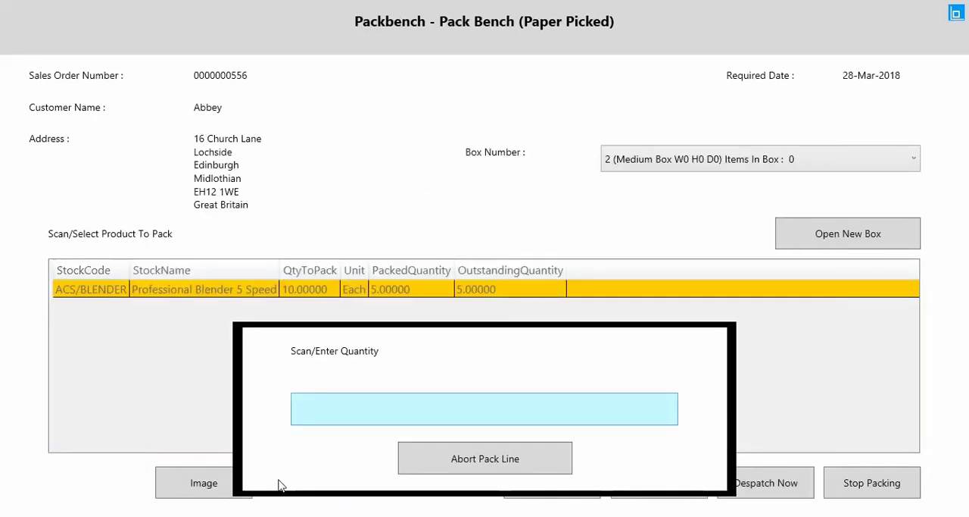
type("5")
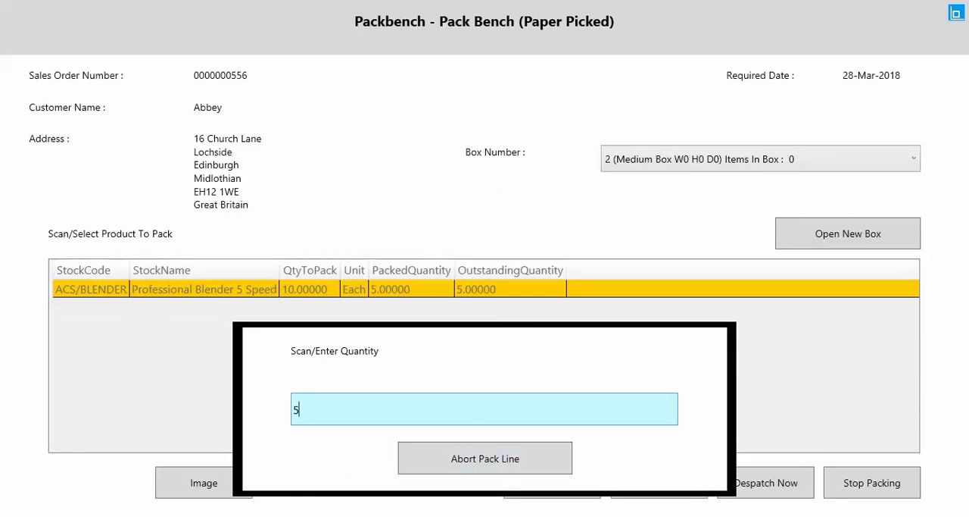
key("Return")
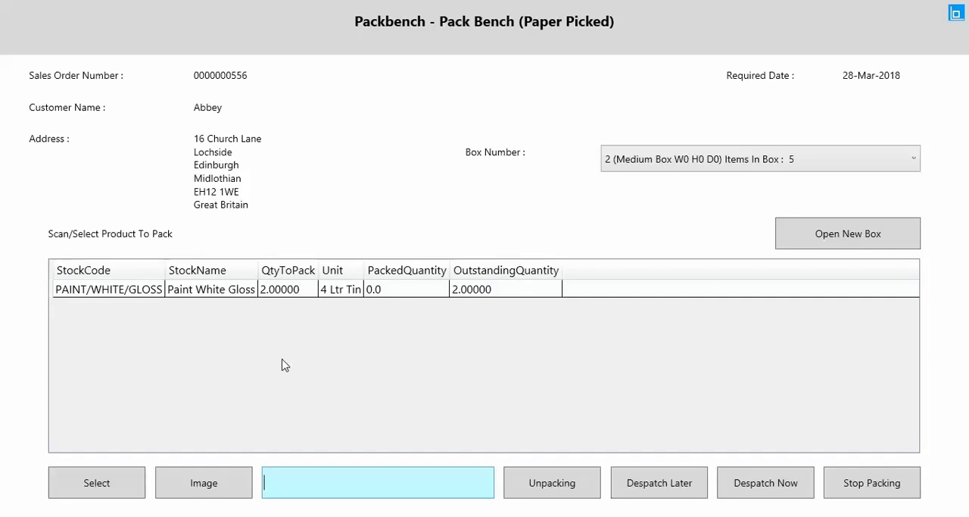
- Pack 2 tins of PAINT/WHITE/GLOSS from batch 123421 into box 3, accepting the product image
left_click(769, 151)
left_click(692, 204)
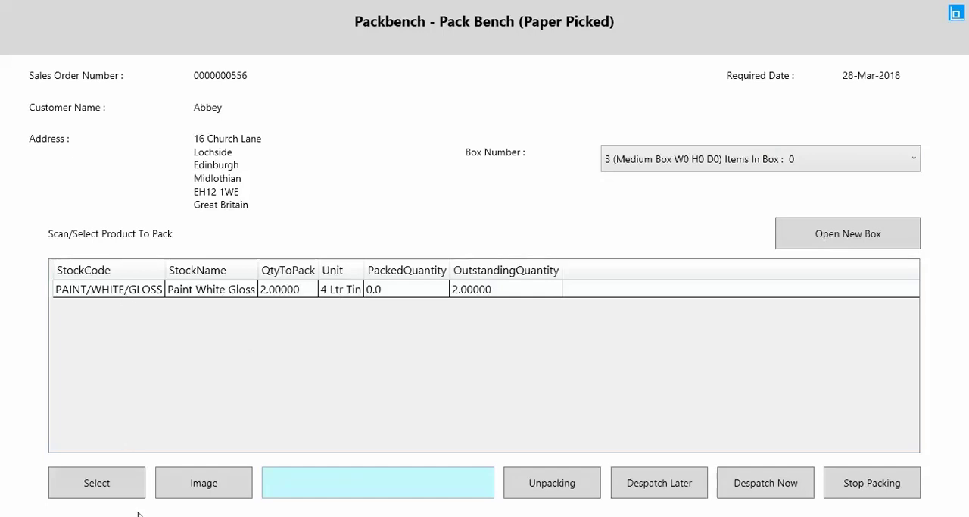
left_click(87, 485)
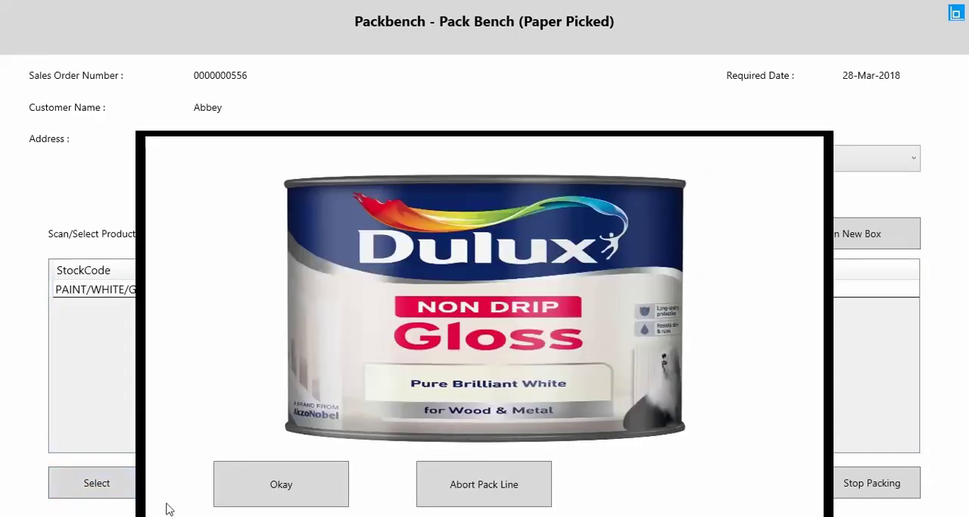
left_click(310, 497)
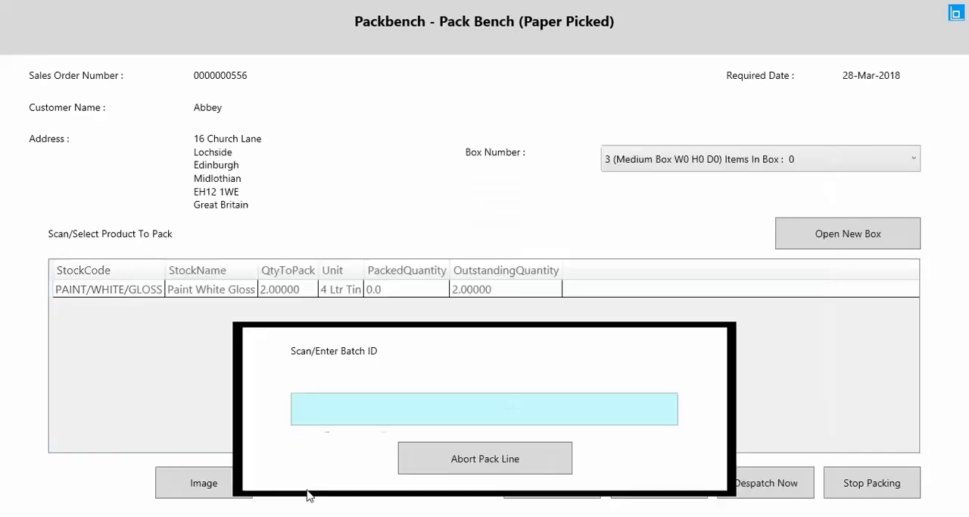
type("123421")
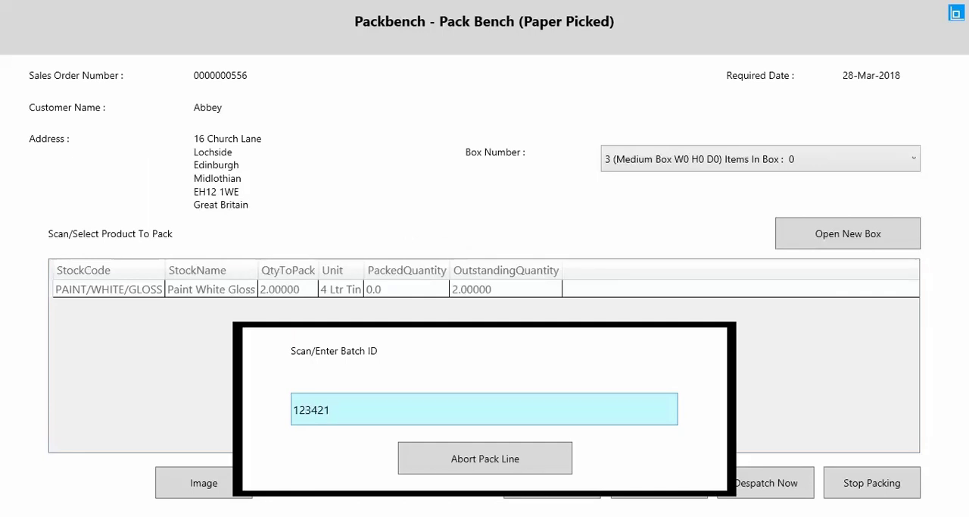
key("Return")
type("2")
key("Return")
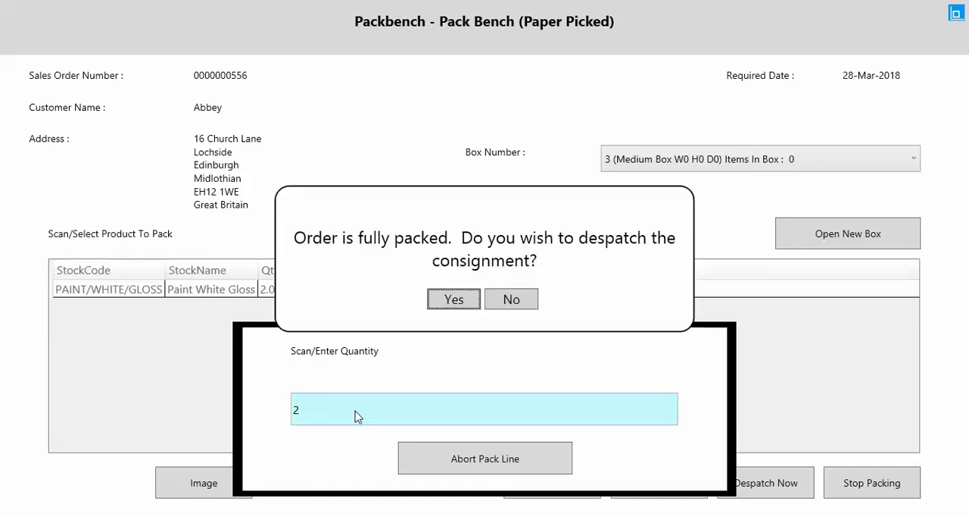
- Confirm despatch of the packed consignment and check the end of the sales order list for the order
left_click(435, 303)
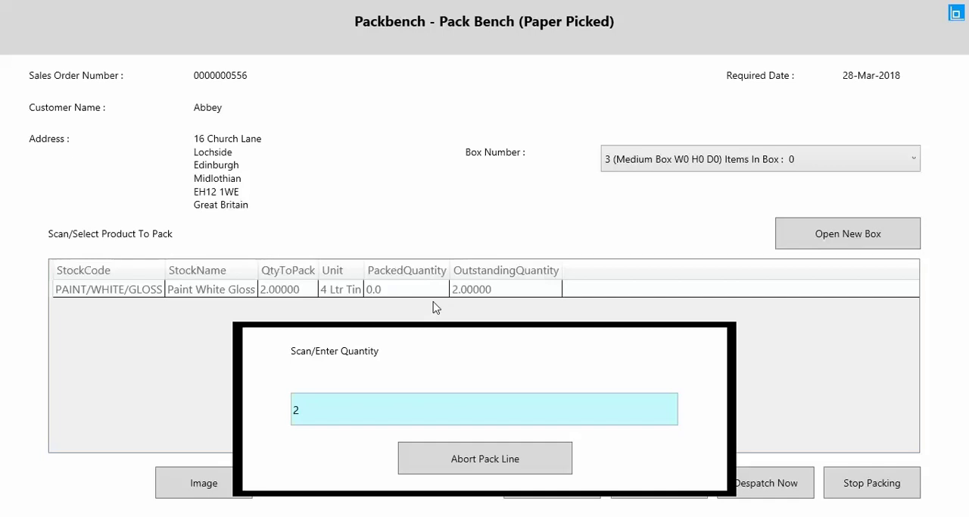
key("Return")
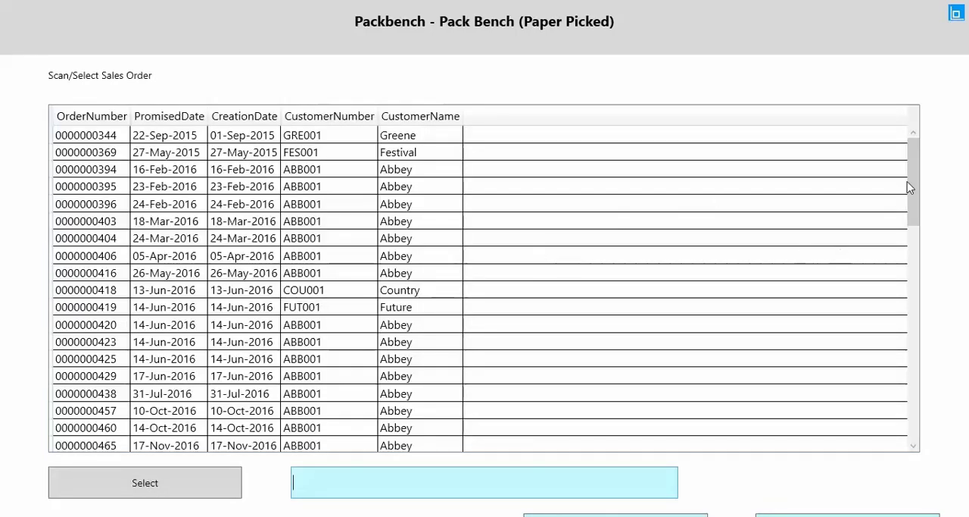
left_click_drag(910, 188, 918, 415)
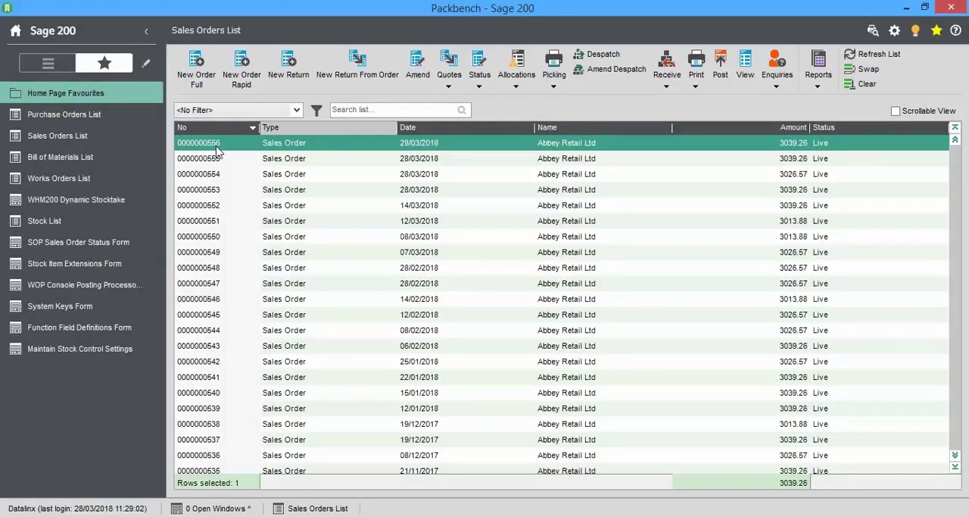
- View the newest sales order in the list and open the line details of its PAINT/WHITE/GLOSS item
right_click(217, 151)
mouse_move(254, 156)
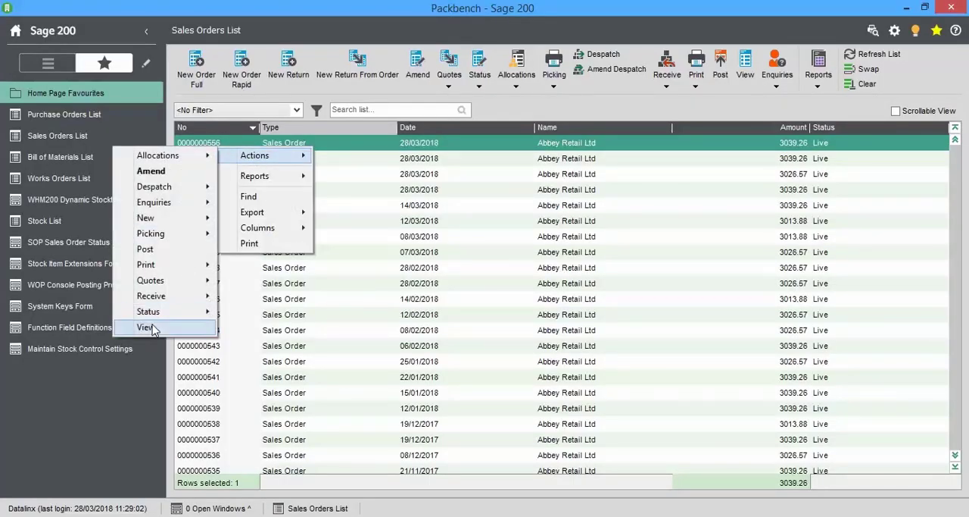
left_click(148, 328)
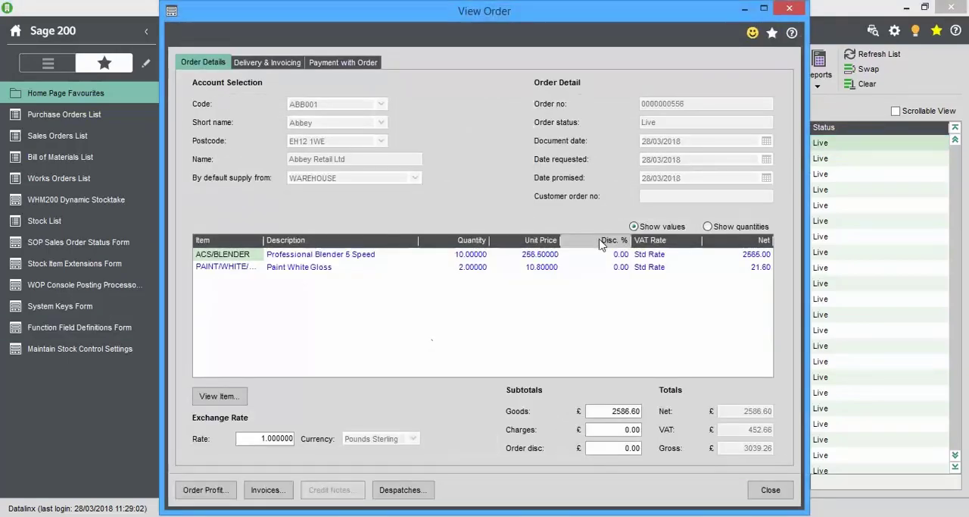
left_click(225, 269)
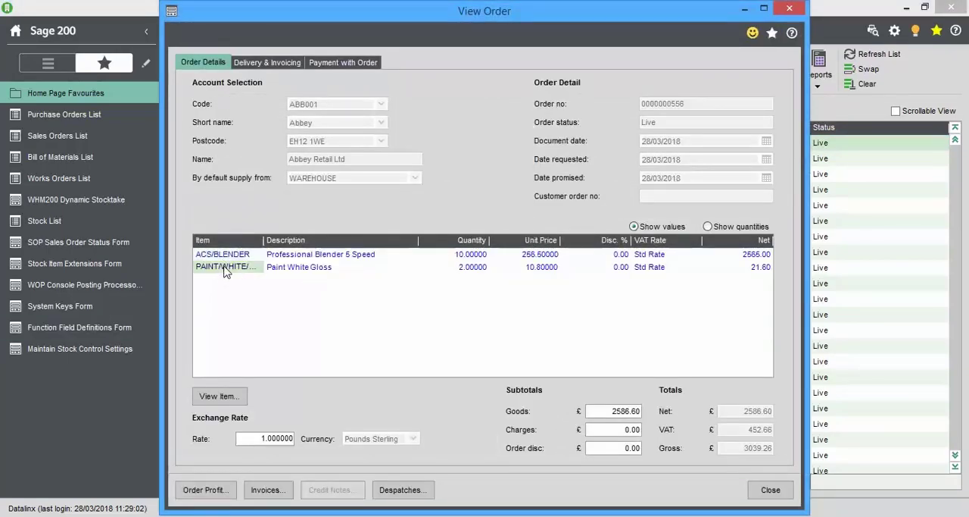
left_click(218, 395)
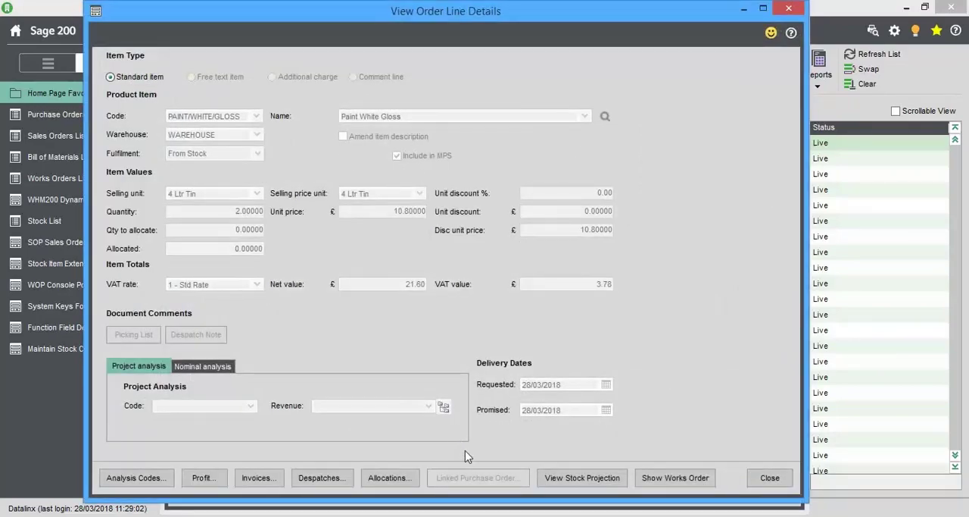
- Examine the batch number details in the paint line's despatch history and return to the order view
left_click(322, 477)
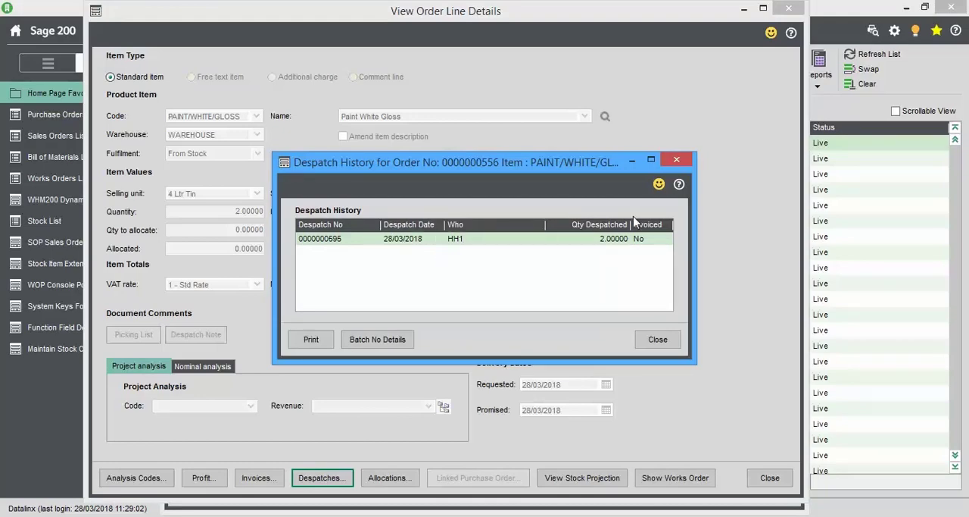
left_click(395, 338)
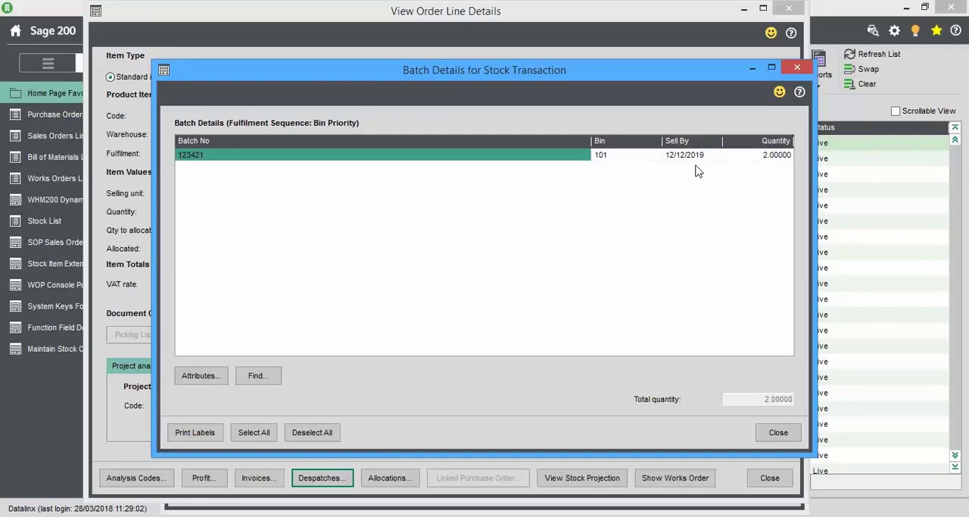
left_click(780, 433)
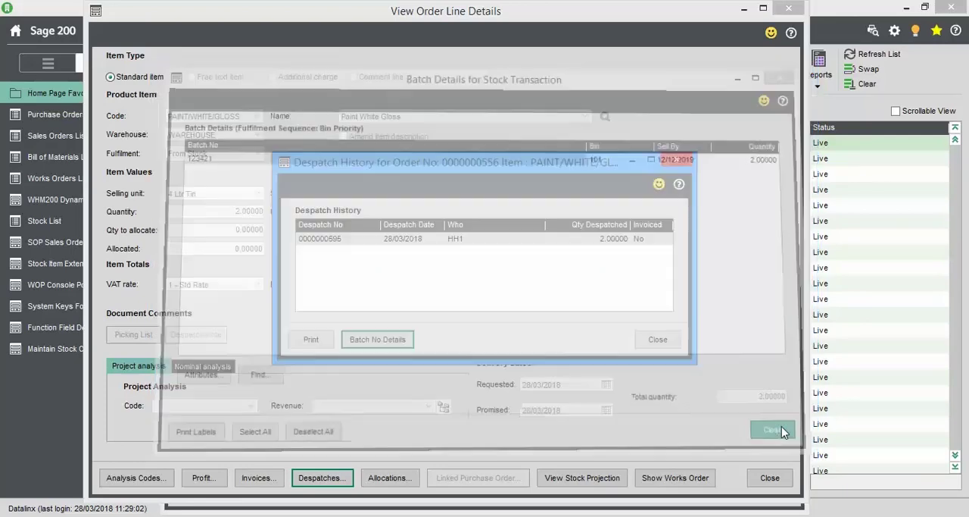
left_click(642, 344)
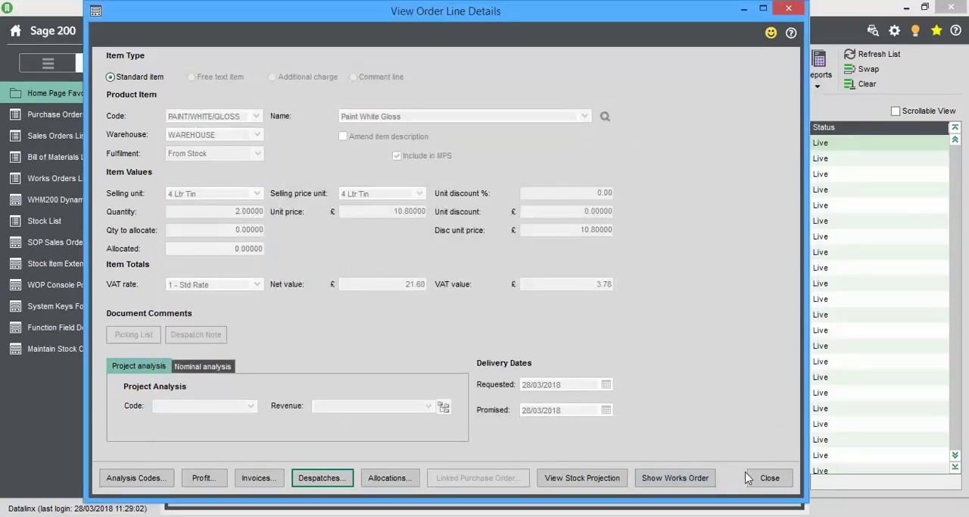
left_click(767, 477)
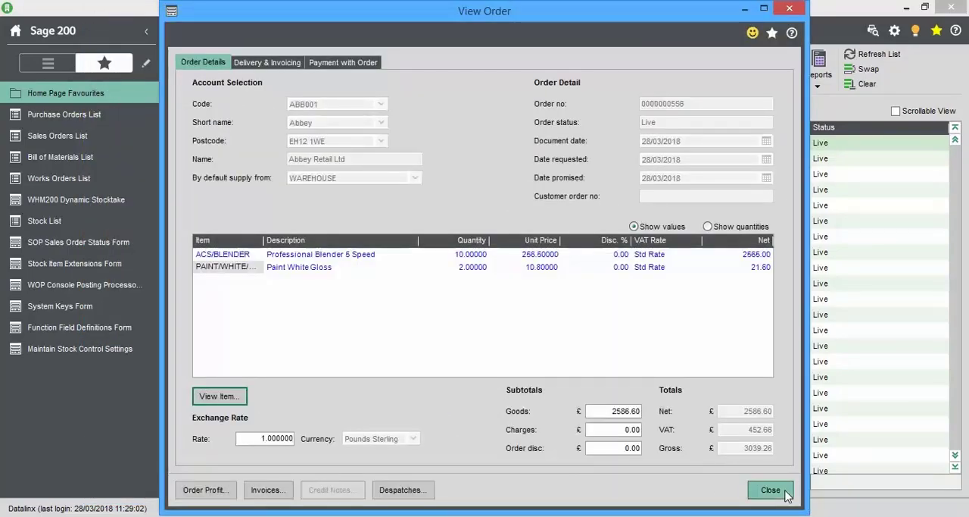